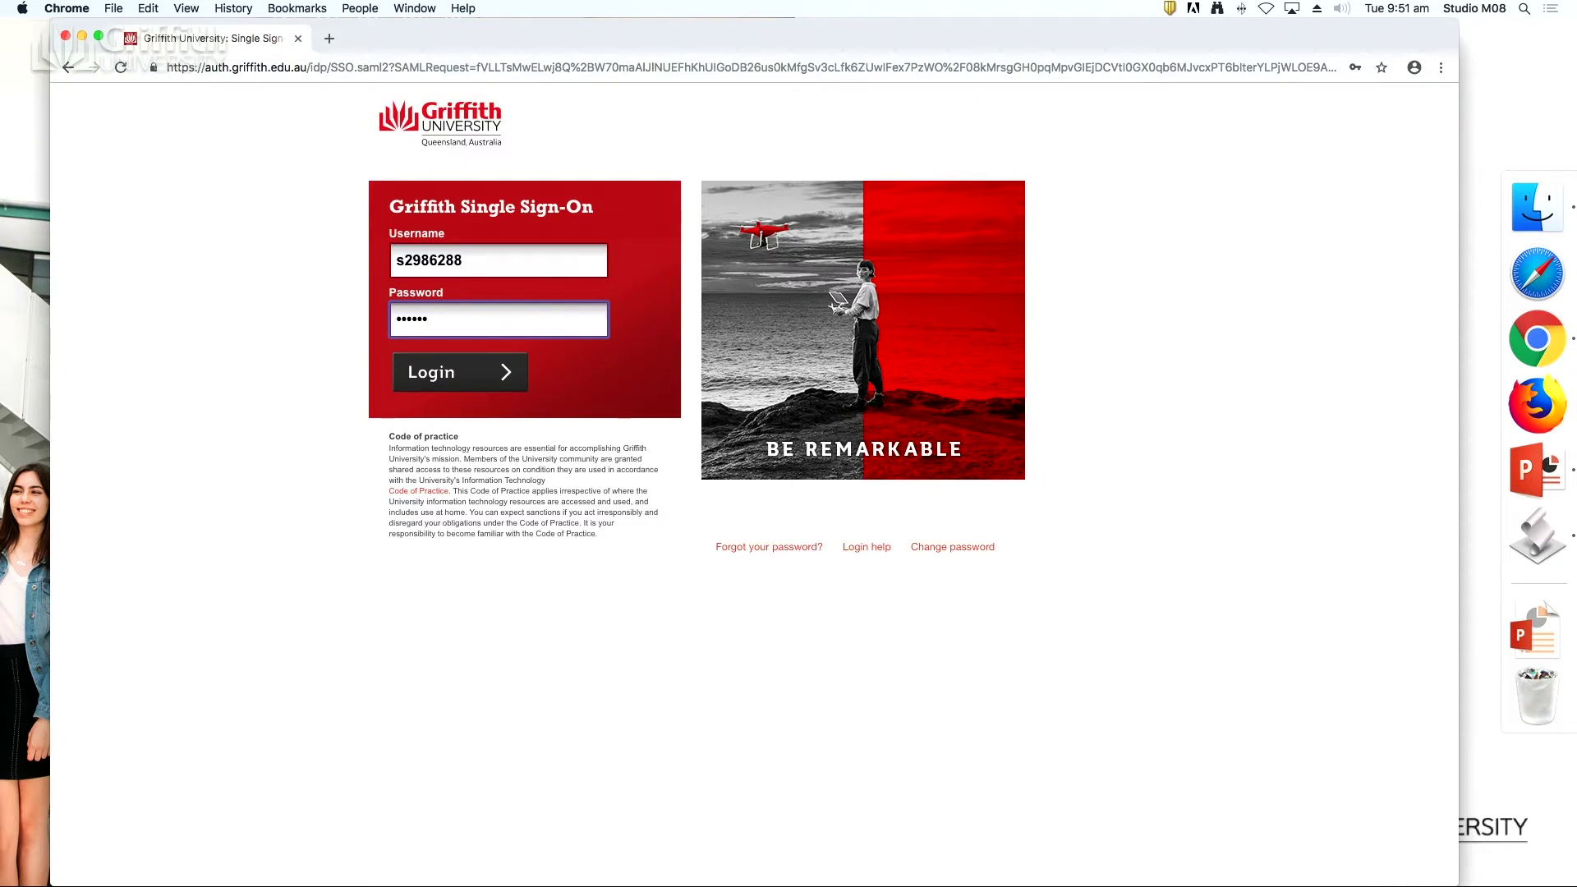
Log in through Griffith Single Sign-On to reach the Google Sites home.
{"action": "left_click", "coordinate": [500, 391]}
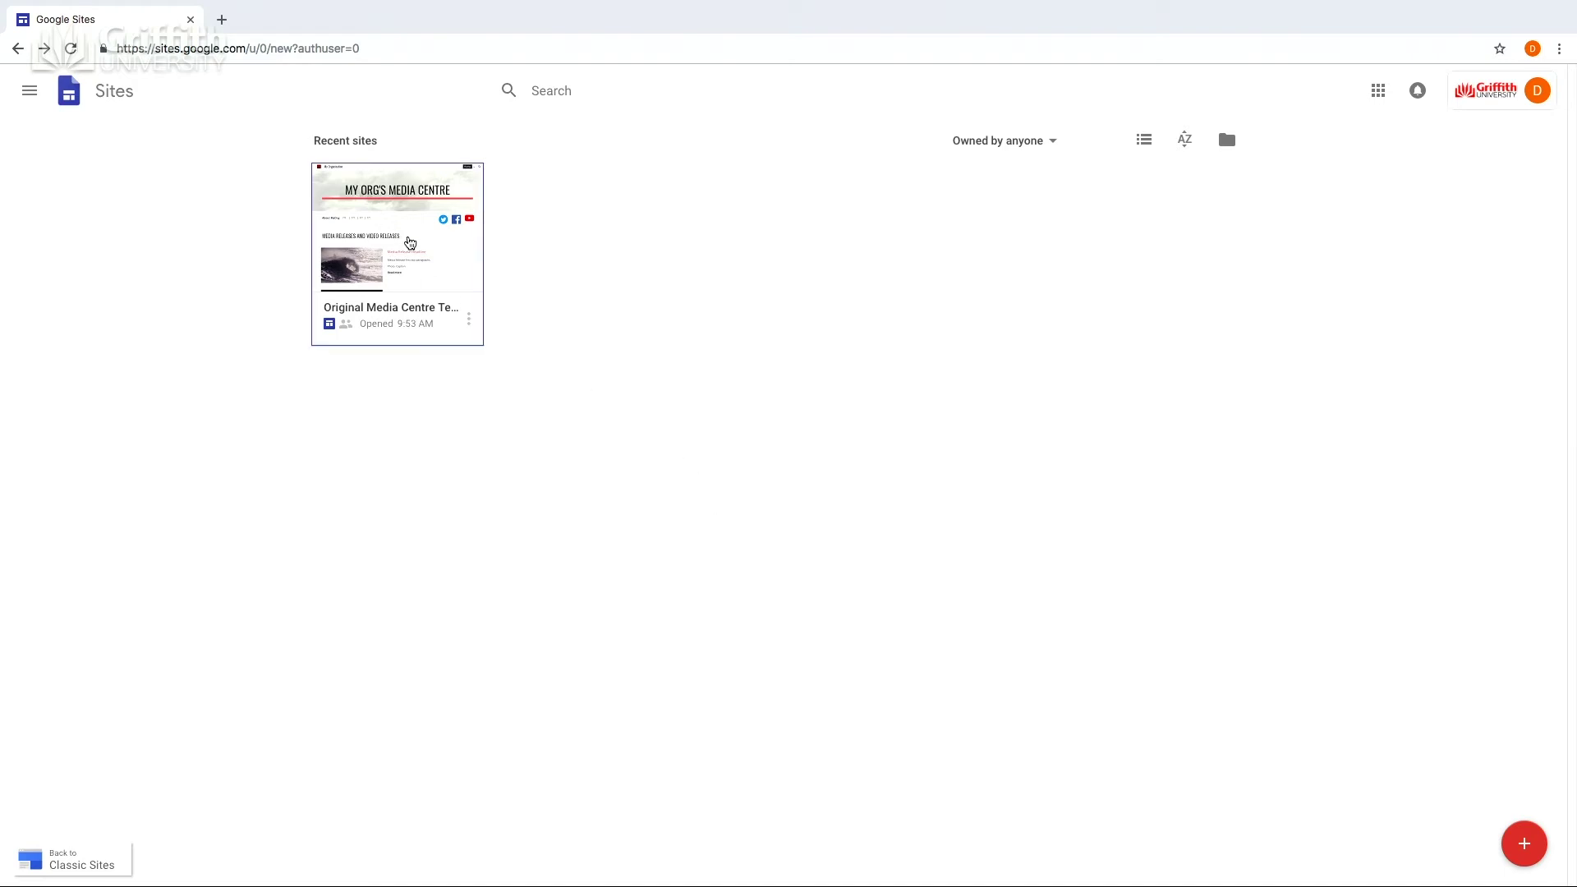
Open the Original Media Centre Template site in the Google Sites editor.
{"action": "left_click", "coordinate": [409, 242]}
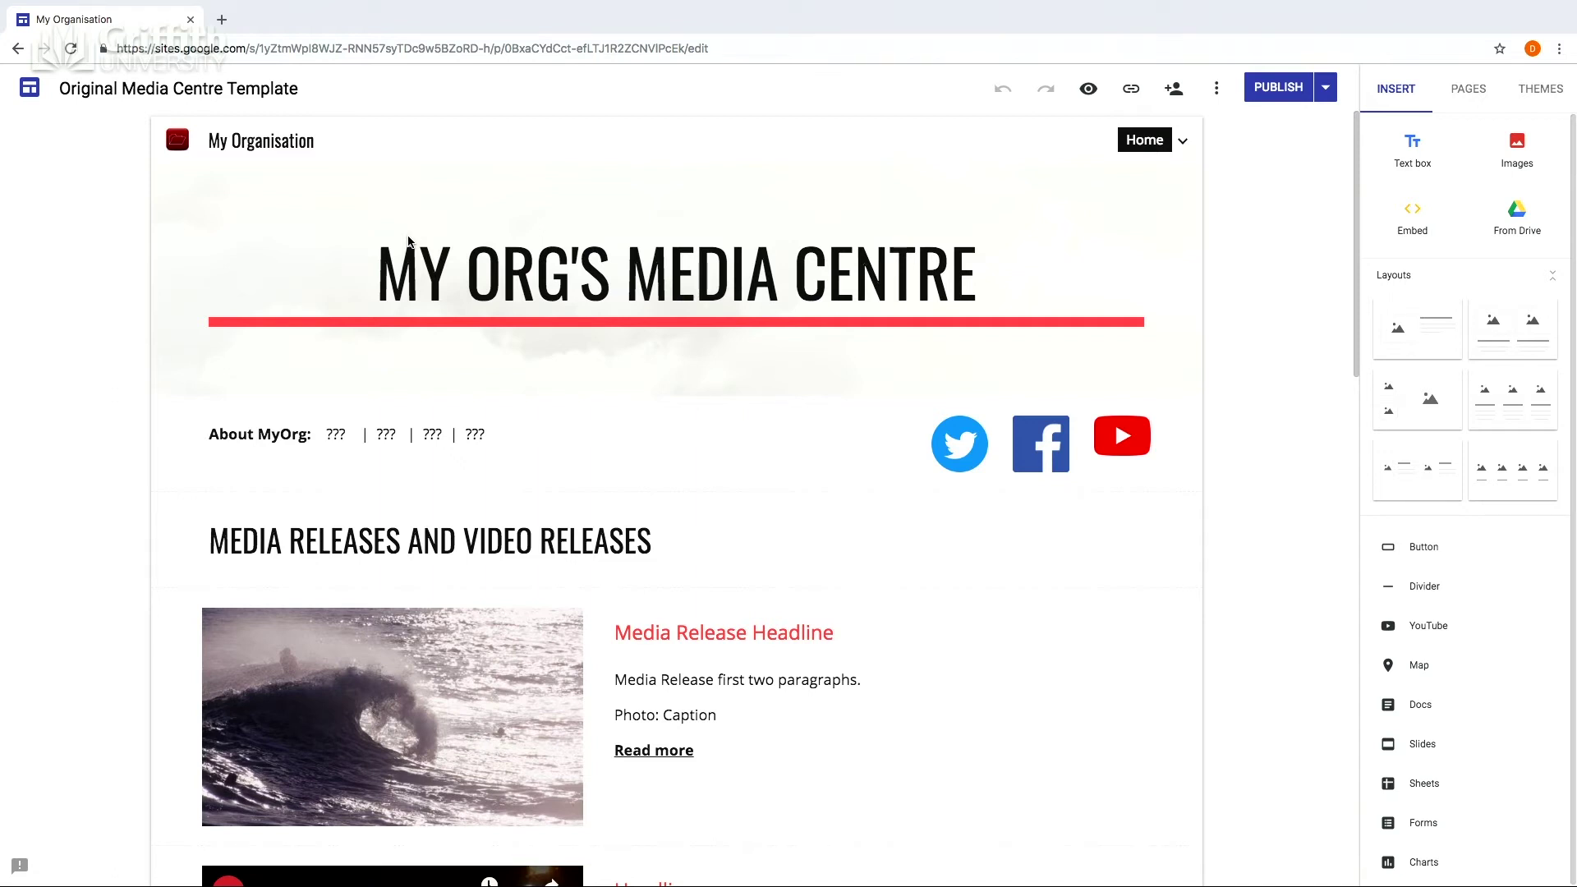
{"action": "left_click", "coordinate": [408, 241]}
{"action": "left_click", "coordinate": [1209, 166]}
{"action": "left_click", "coordinate": [1217, 88]}
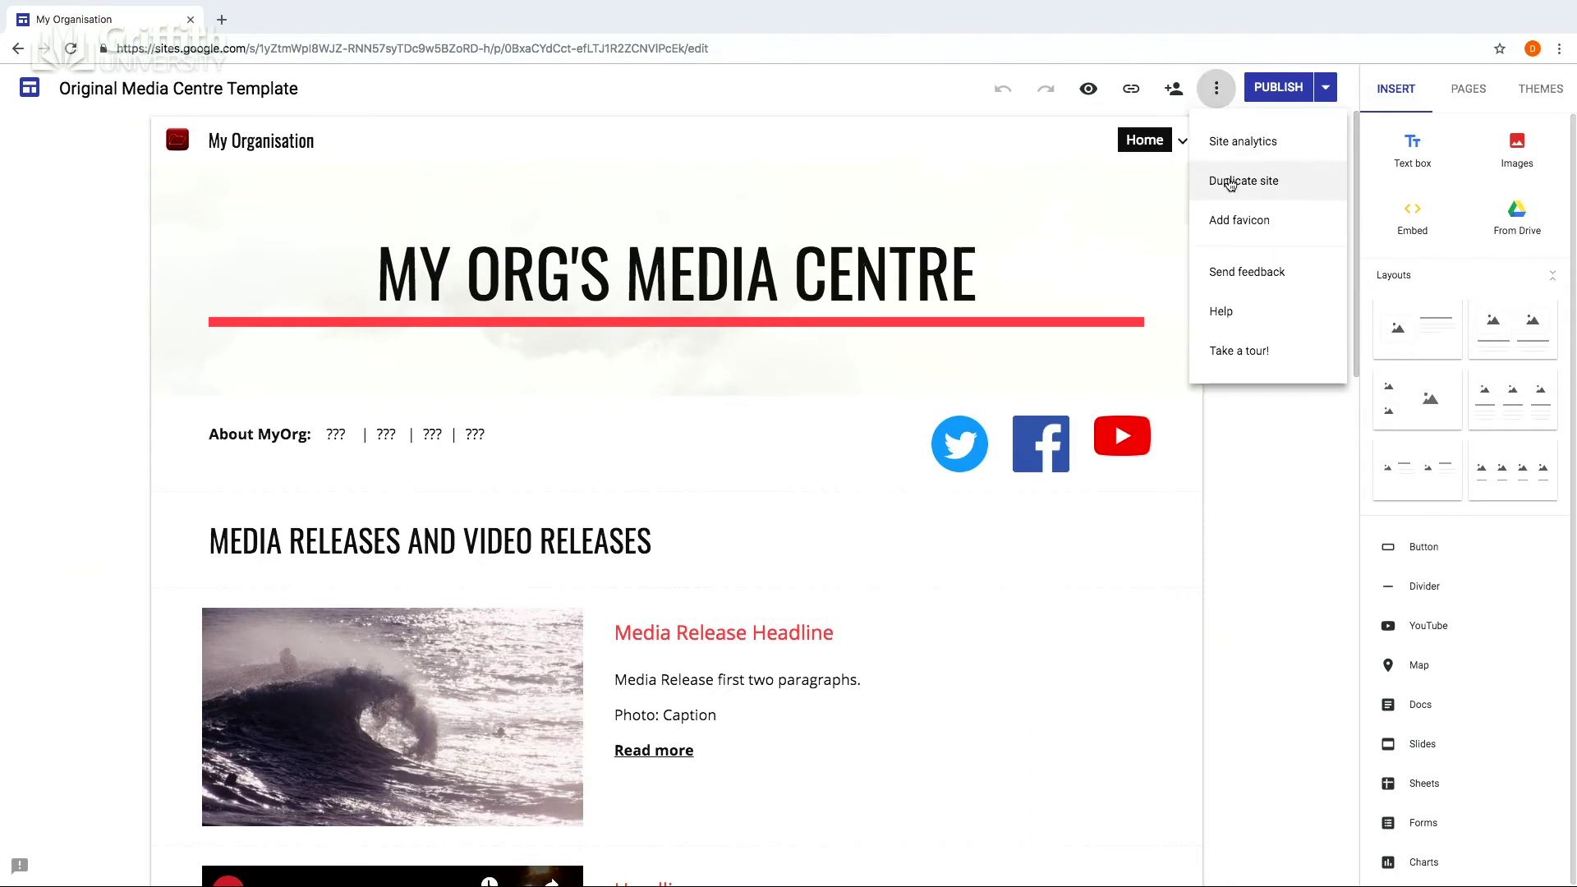
Duplicate the site, renaming the copy to 'My Media Centre Template'.
{"action": "left_click", "coordinate": [1231, 181]}
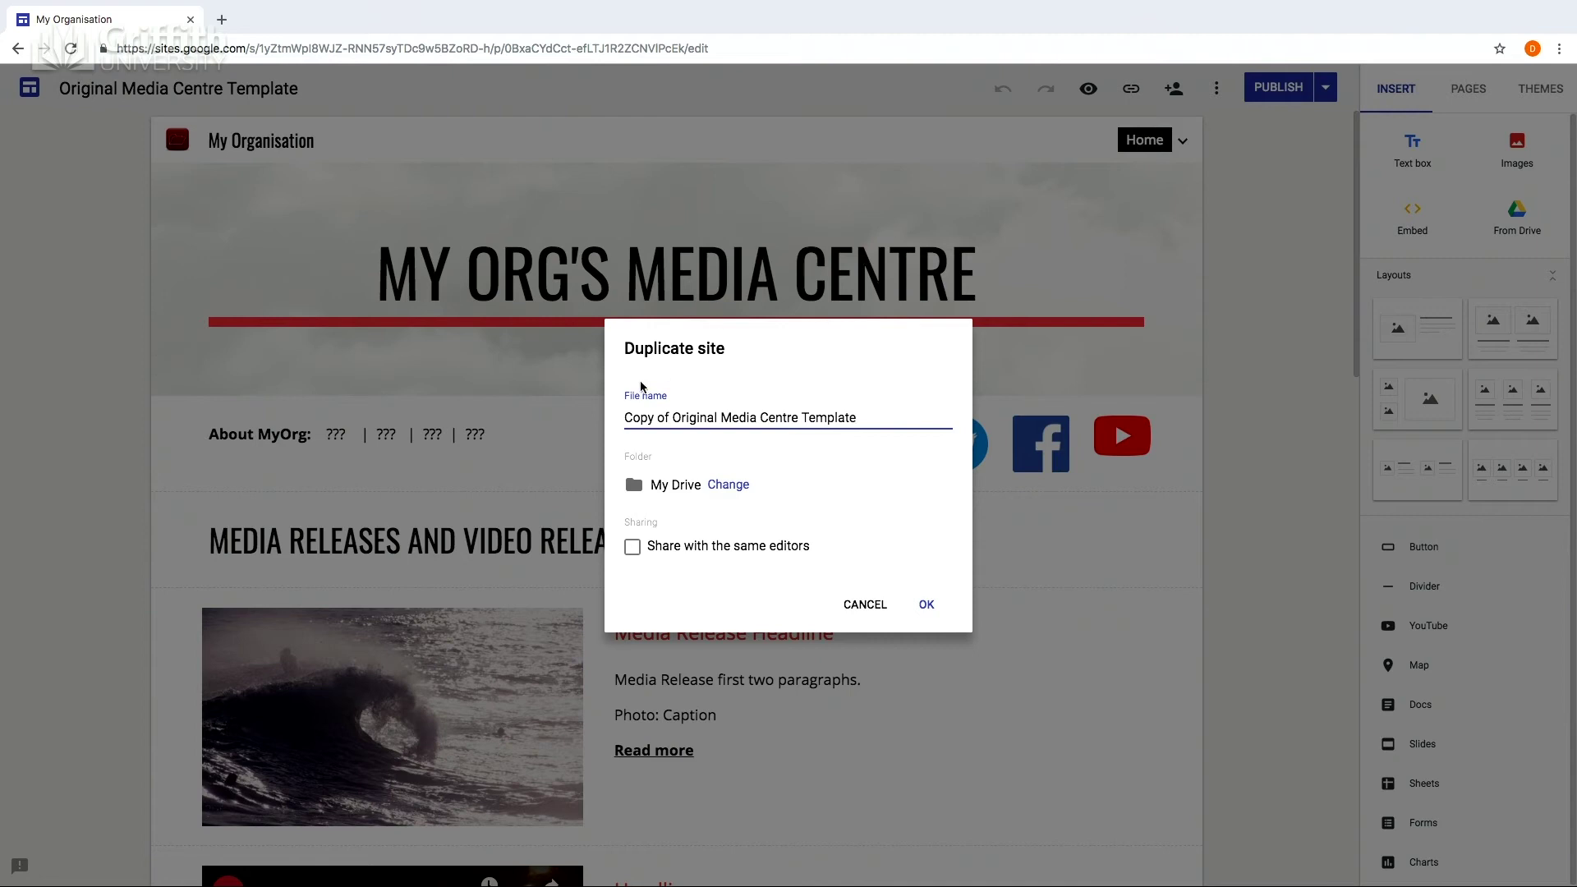
{"action": "left_click", "coordinate": [670, 417]}
{"action": "key", "text": "BackSpace"}
{"action": "key", "text": "BackSpace"}
{"action": "key", "text": "BackSpace"}
{"action": "key", "text": "BackSpace"}
{"action": "key", "text": "BackSpace"}
{"action": "key", "text": "BackSpace"}
{"action": "key", "text": "BackSpace"}
{"action": "key", "text": "BackSpace"}
{"action": "type", "text": "My"}
{"action": "key", "text": "shift+Right"}
{"action": "key", "text": "shift+Right"}
{"action": "key", "text": "shift+Right"}
{"action": "key", "text": "shift+Right"}
{"action": "key", "text": "shift+Right"}
{"action": "key", "text": "shift+Right"}
{"action": "key", "text": "shift+Right"}
{"action": "key", "text": "shift+Right"}
{"action": "key", "text": "shift+Right"}
{"action": "key", "text": "shift+Right"}
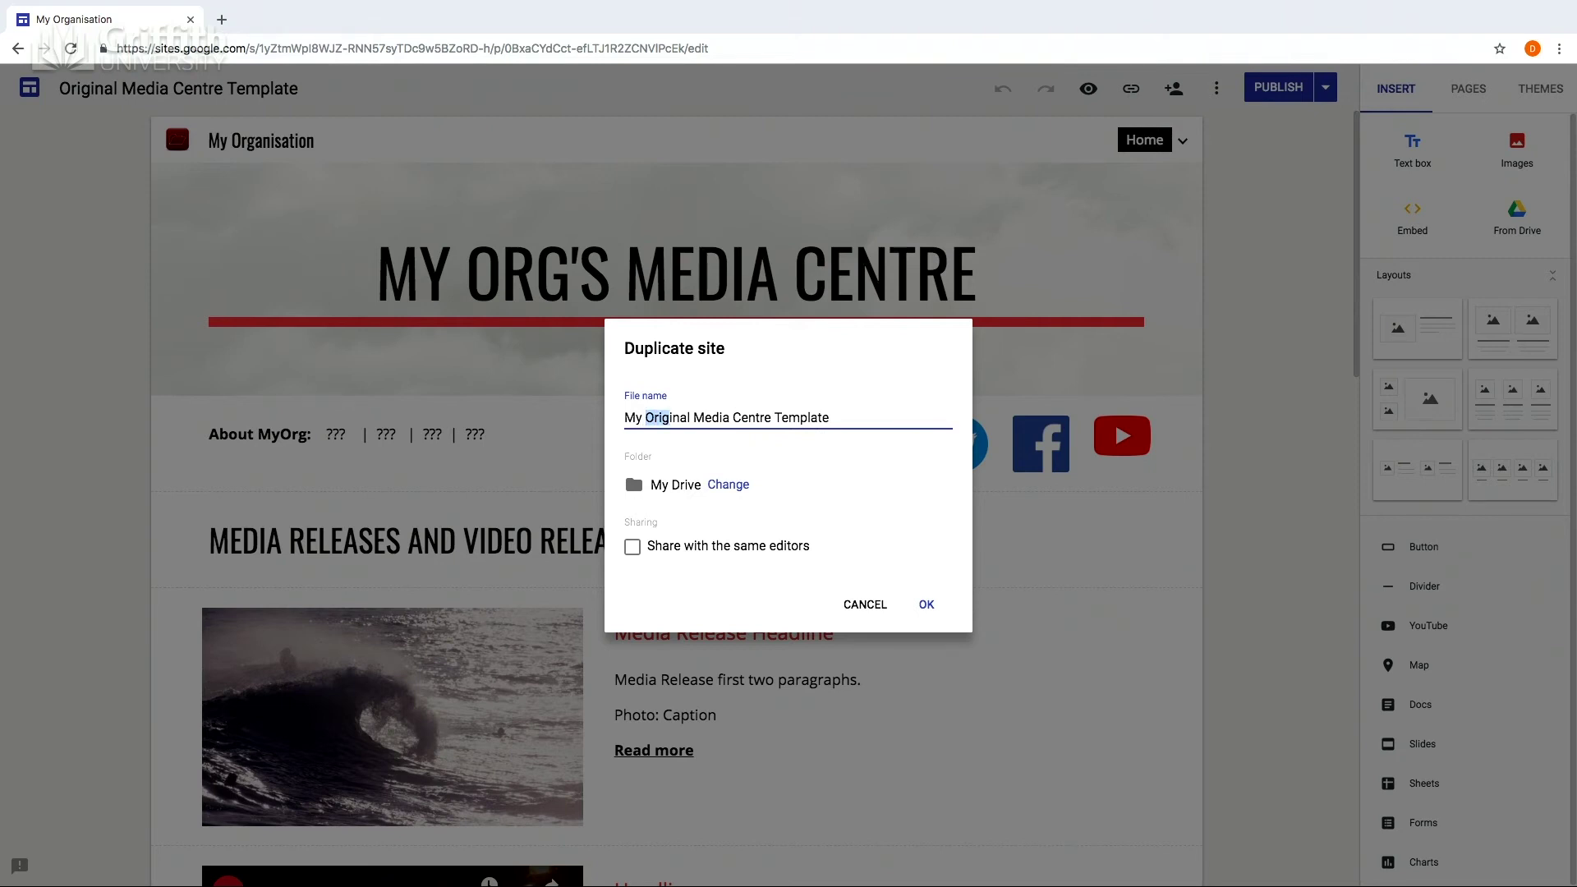
{"action": "key", "text": "shift+Left"}
{"action": "key", "text": "BackSpace"}
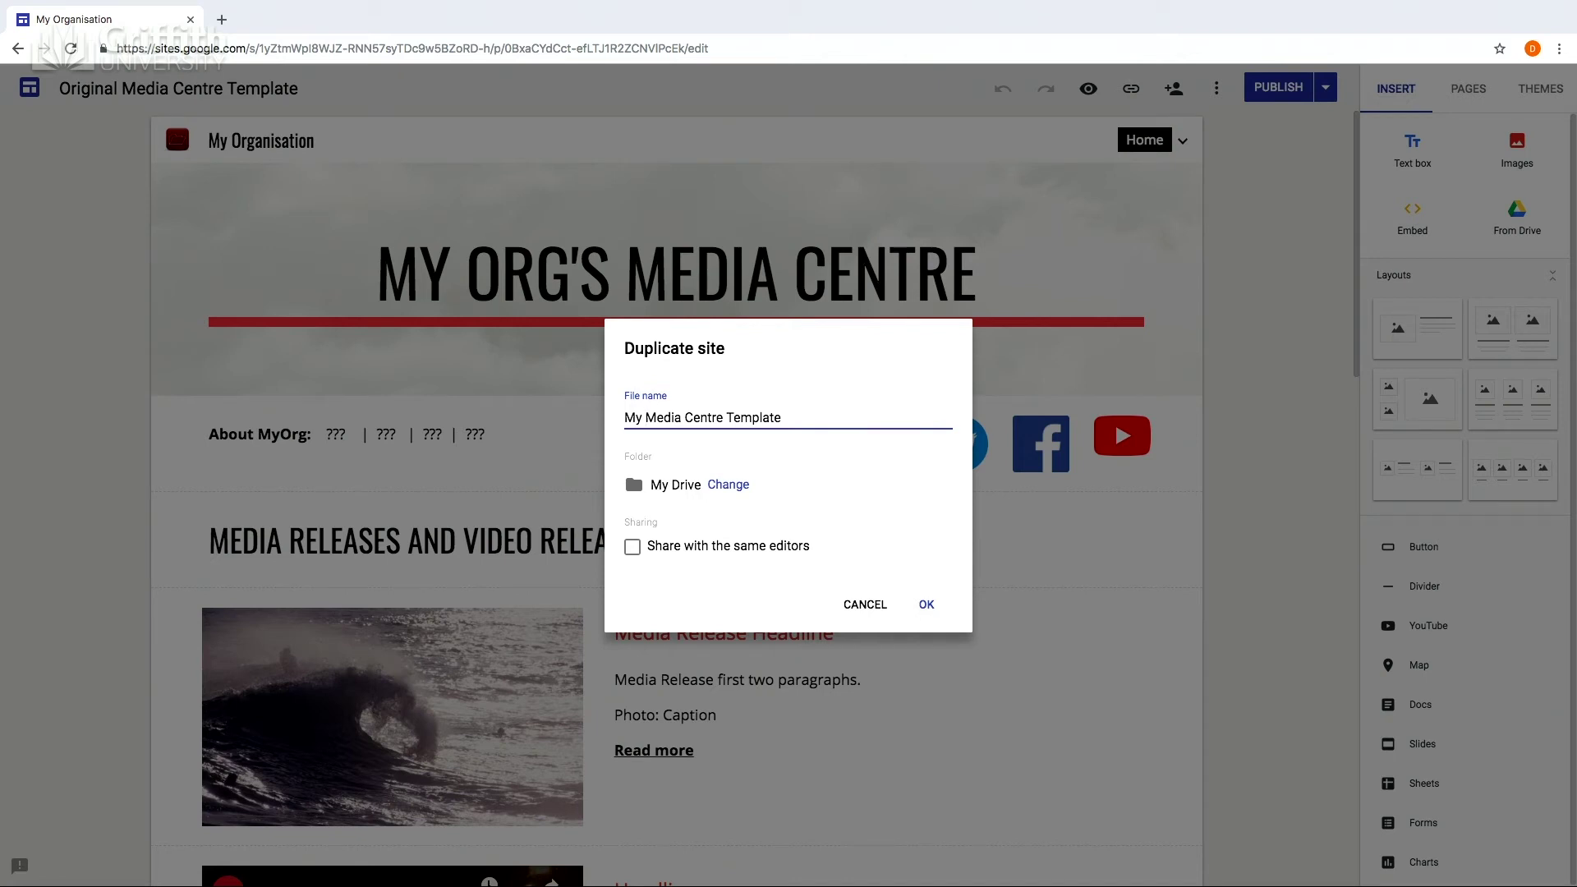
{"action": "left_click", "coordinate": [936, 606]}
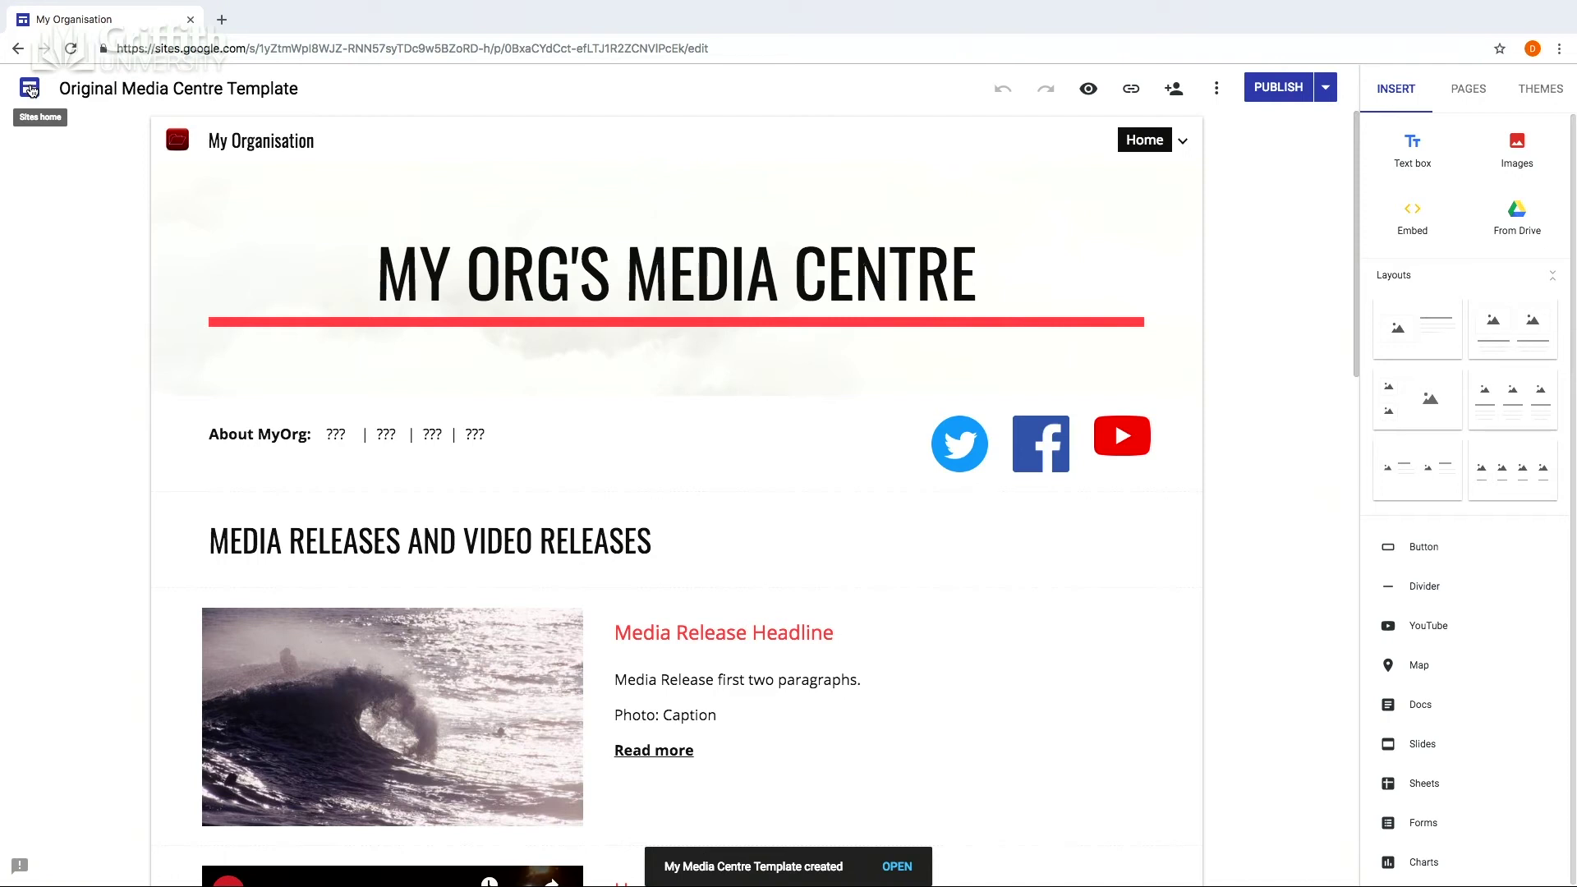
Return to the Sites home to see My Media Centre Template listed.
{"action": "left_click", "coordinate": [31, 91]}
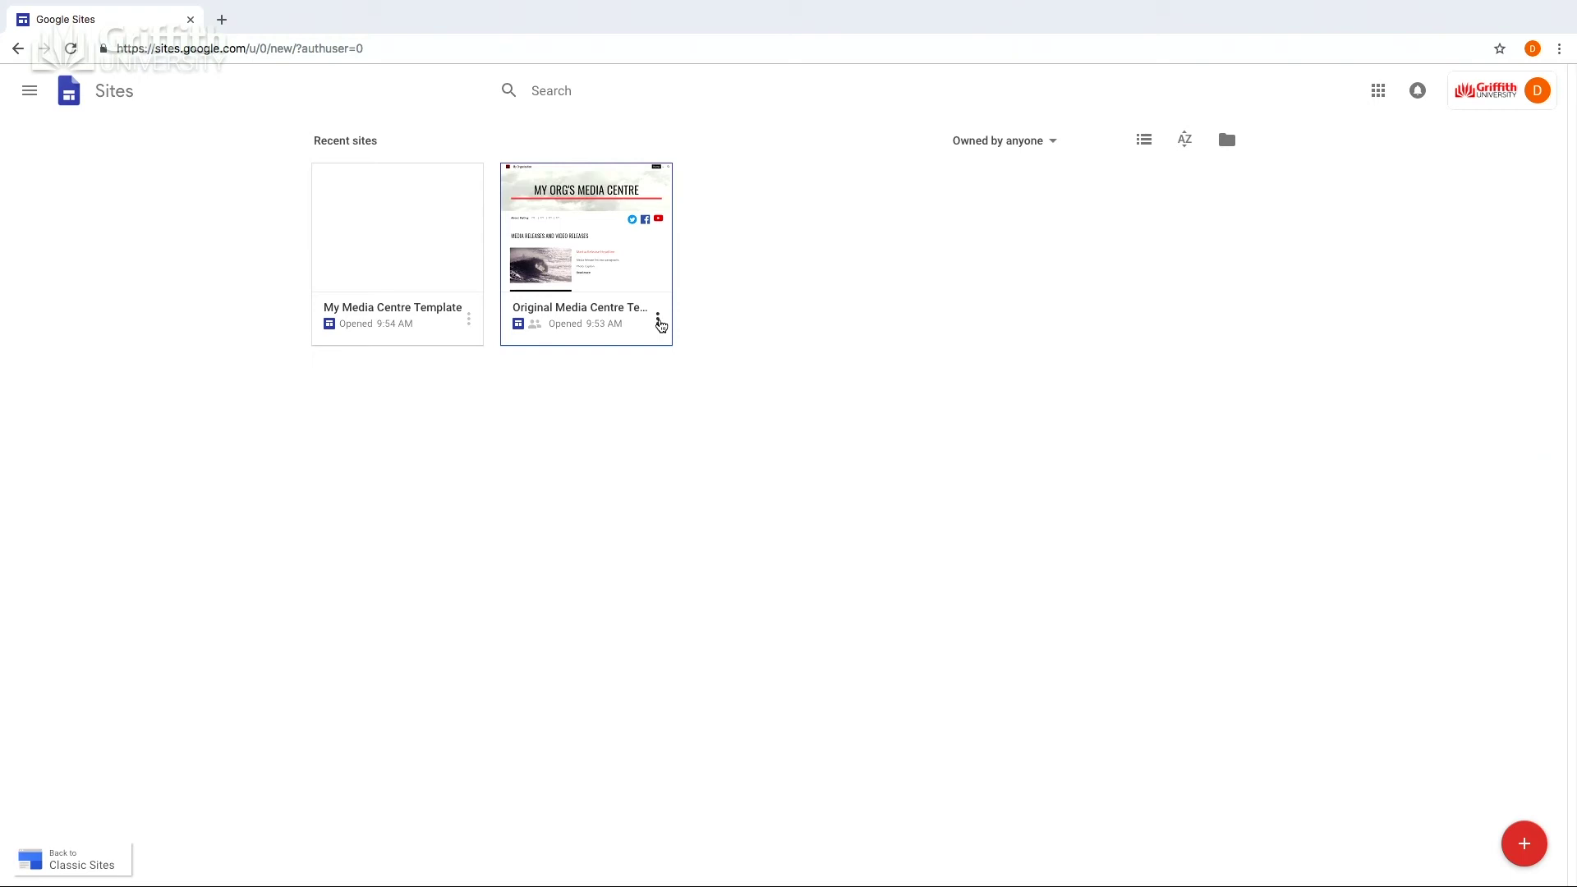
Remove the Original Media Centre Template card from Recent sites.
{"action": "left_click", "coordinate": [658, 319]}
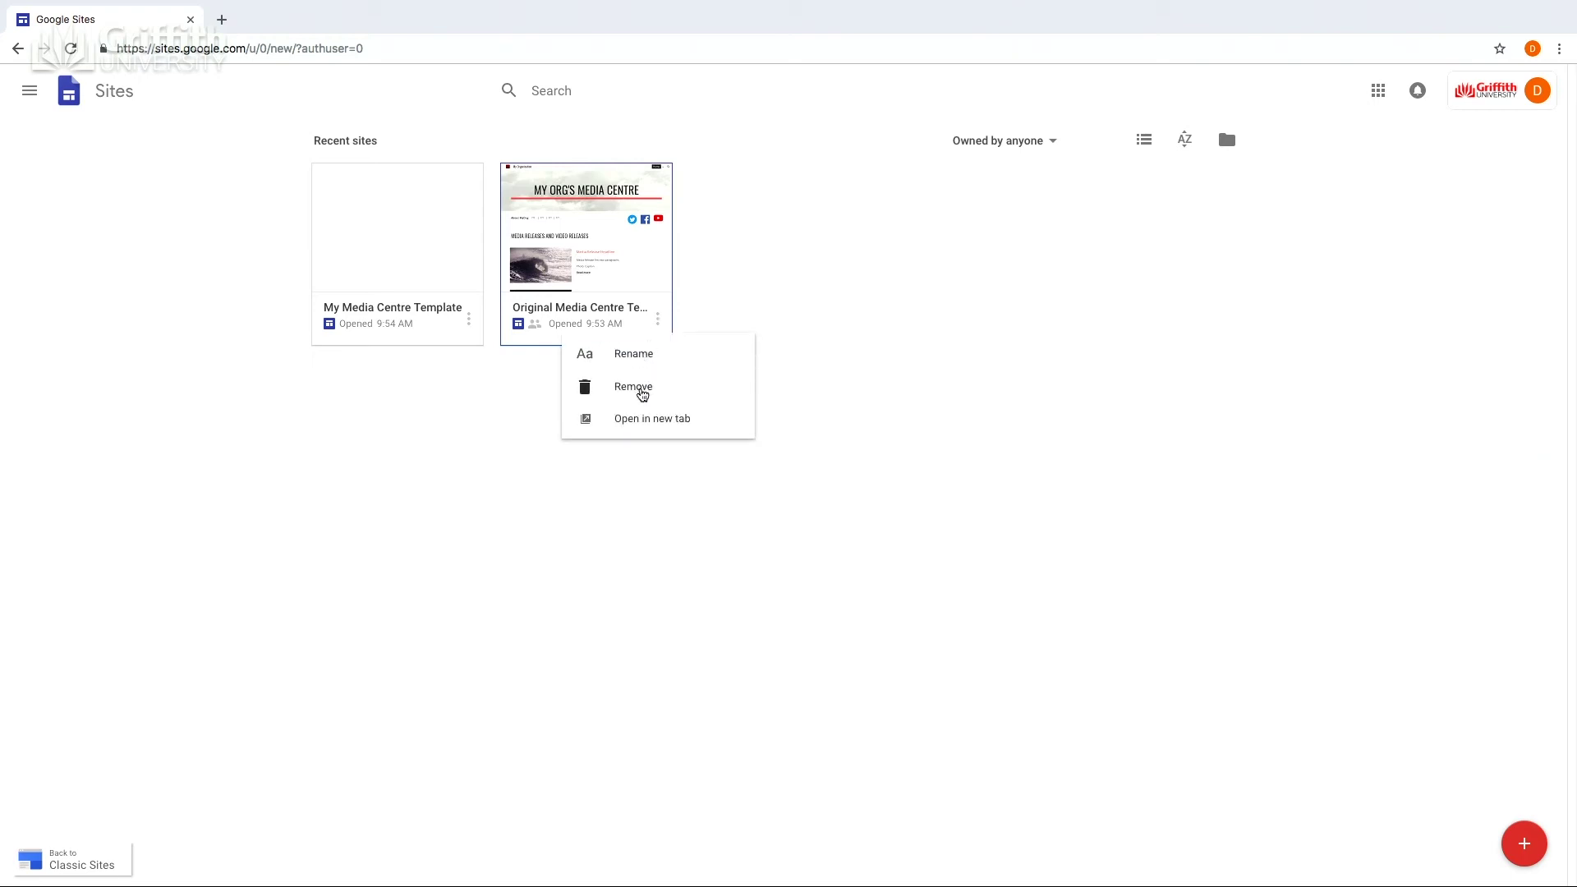
{"action": "left_click", "coordinate": [642, 395]}
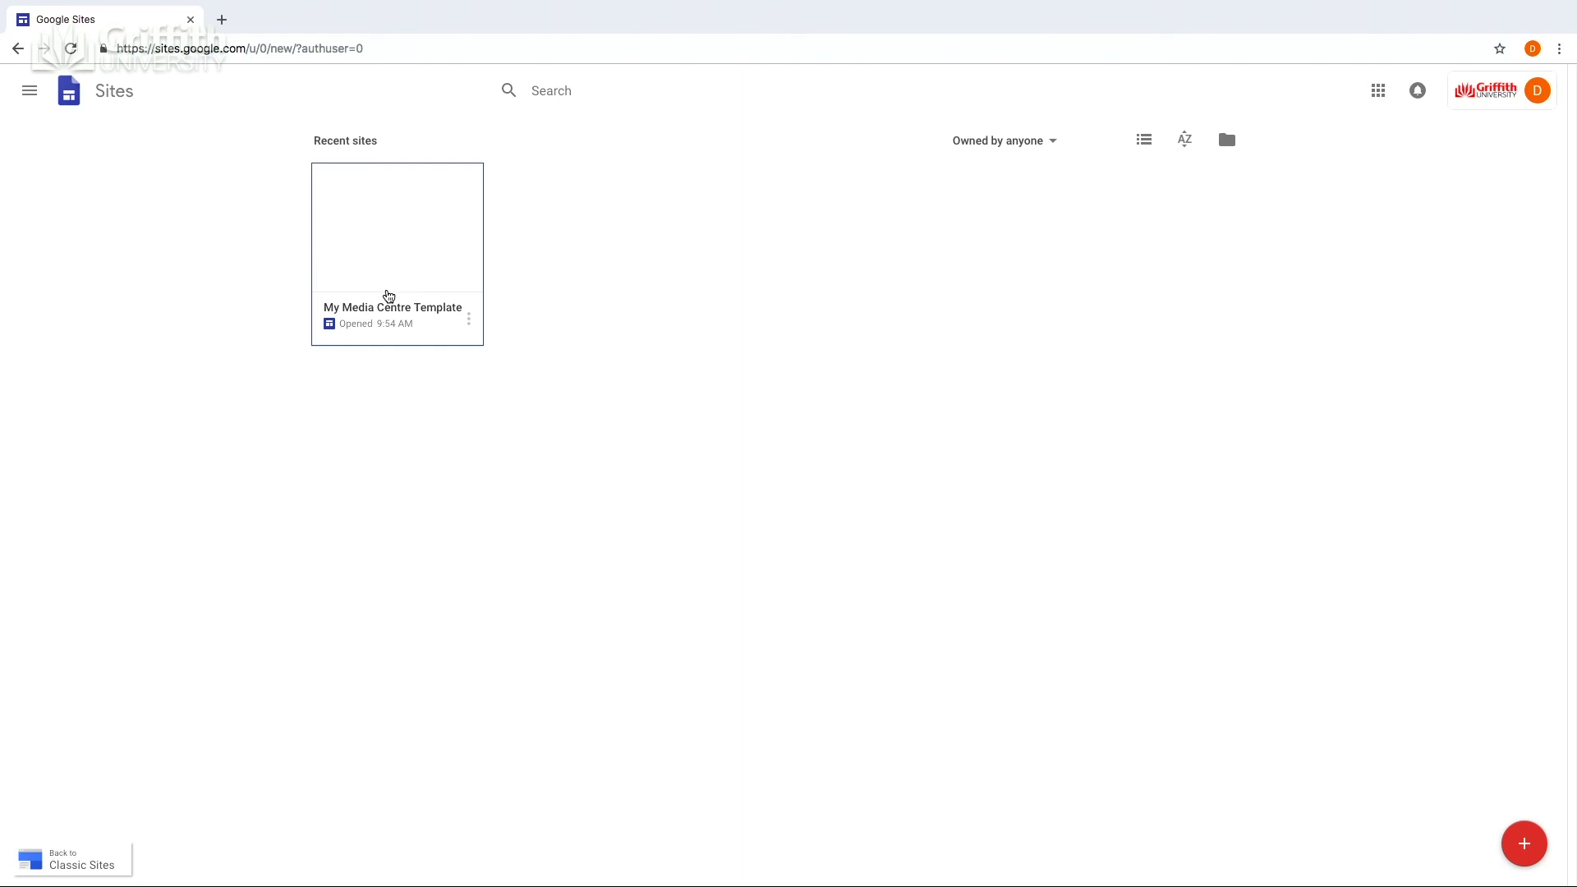
Open My Media Centre Template in the editor and bring up its sharing settings.
{"action": "left_click", "coordinate": [388, 296]}
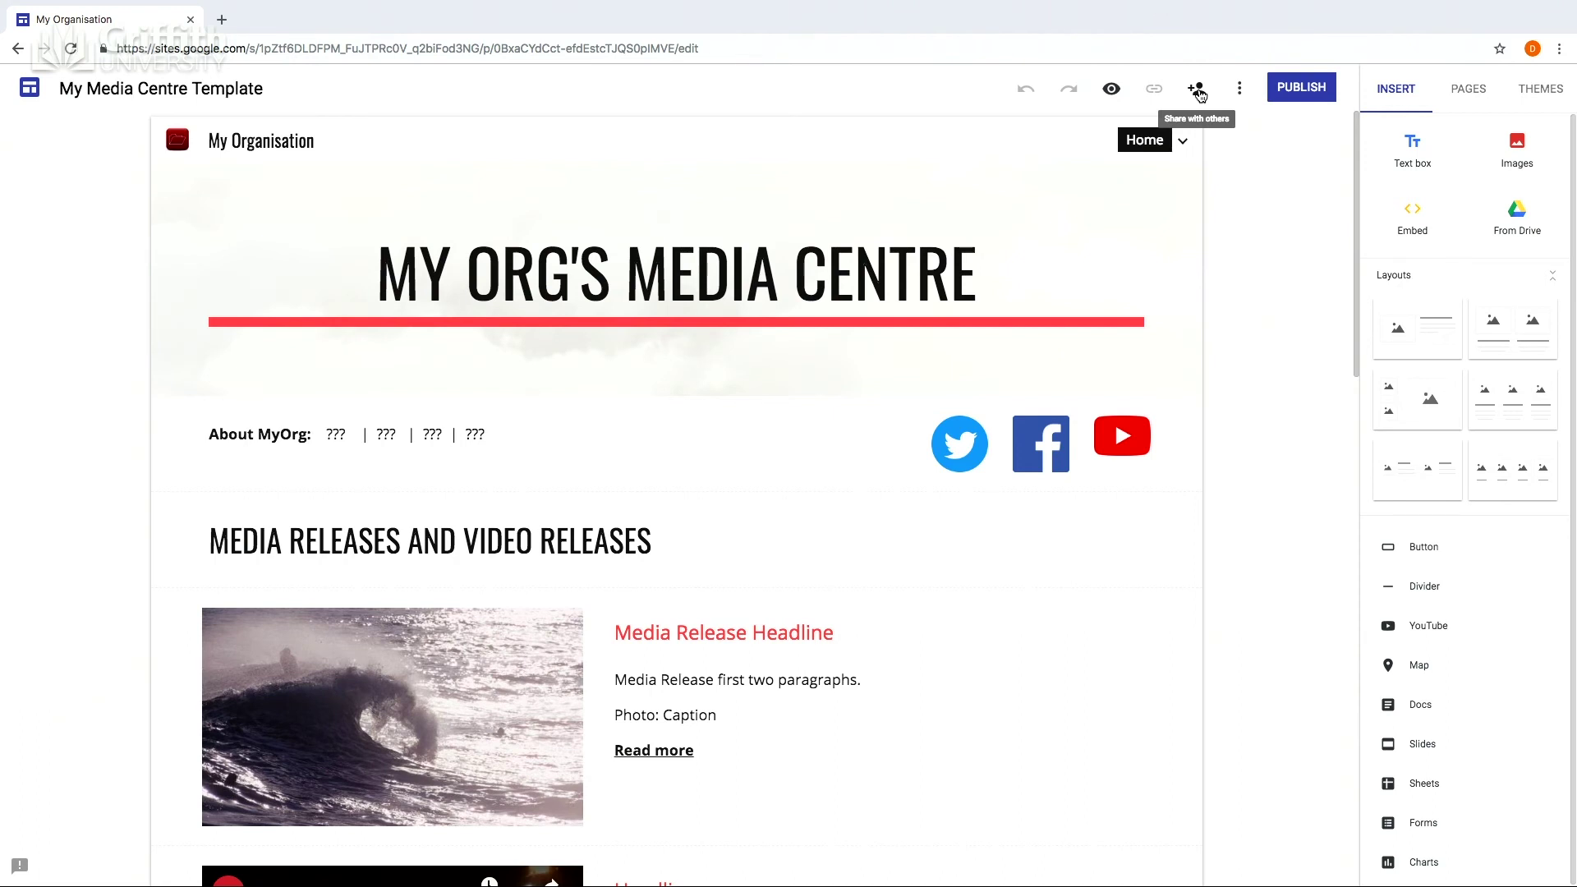
{"action": "left_click", "coordinate": [1200, 96]}
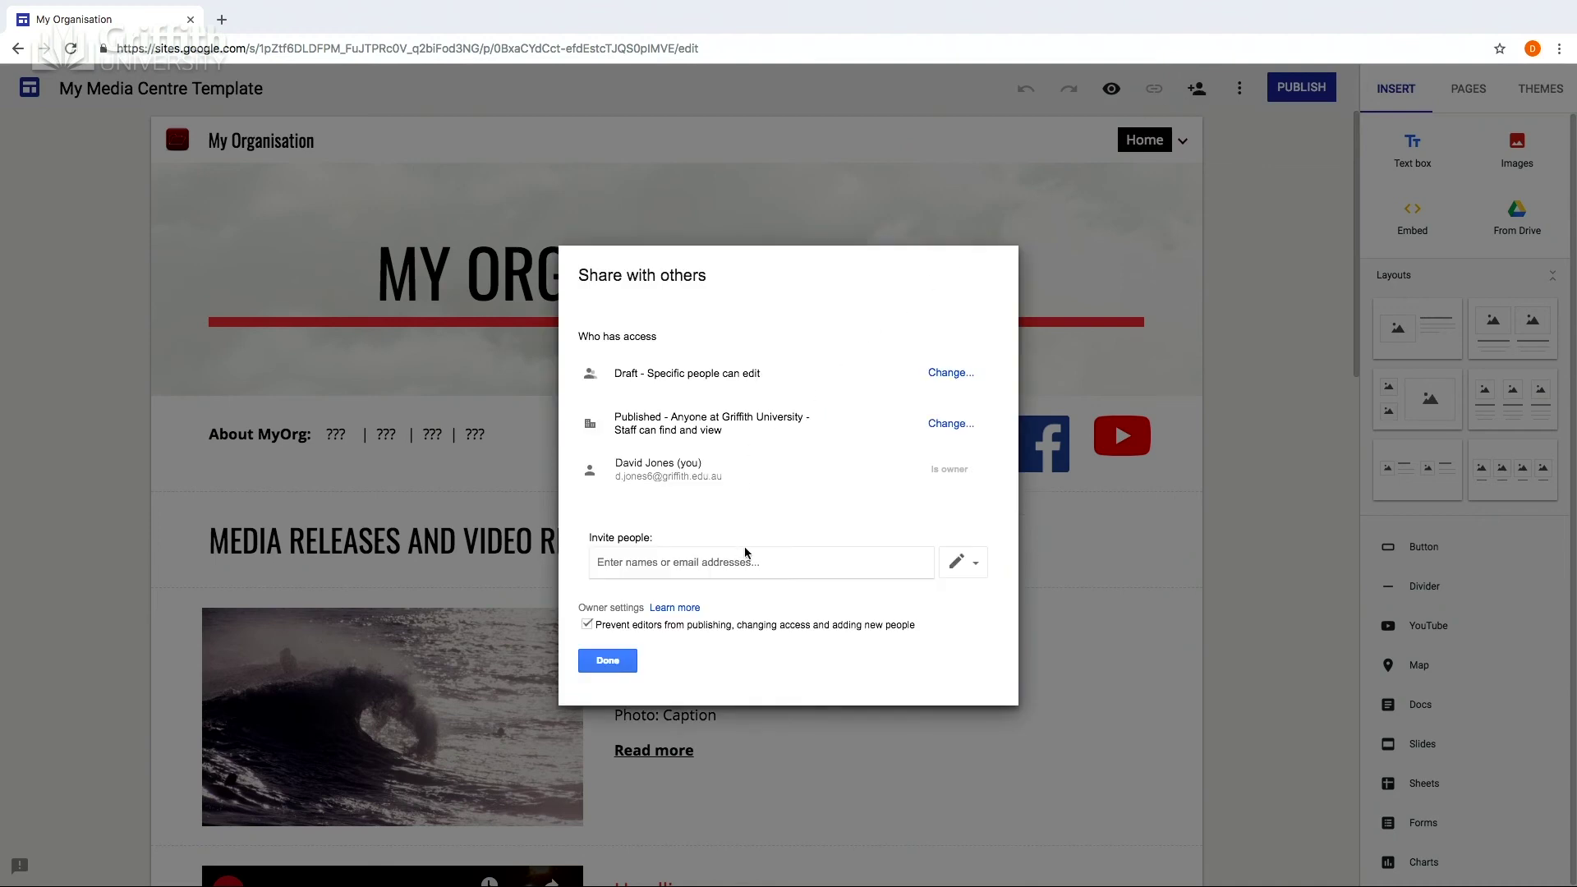
Invite a person by e-mail with Can edit access and confirm sharing outside the organisation.
{"action": "left_click", "coordinate": [616, 562]}
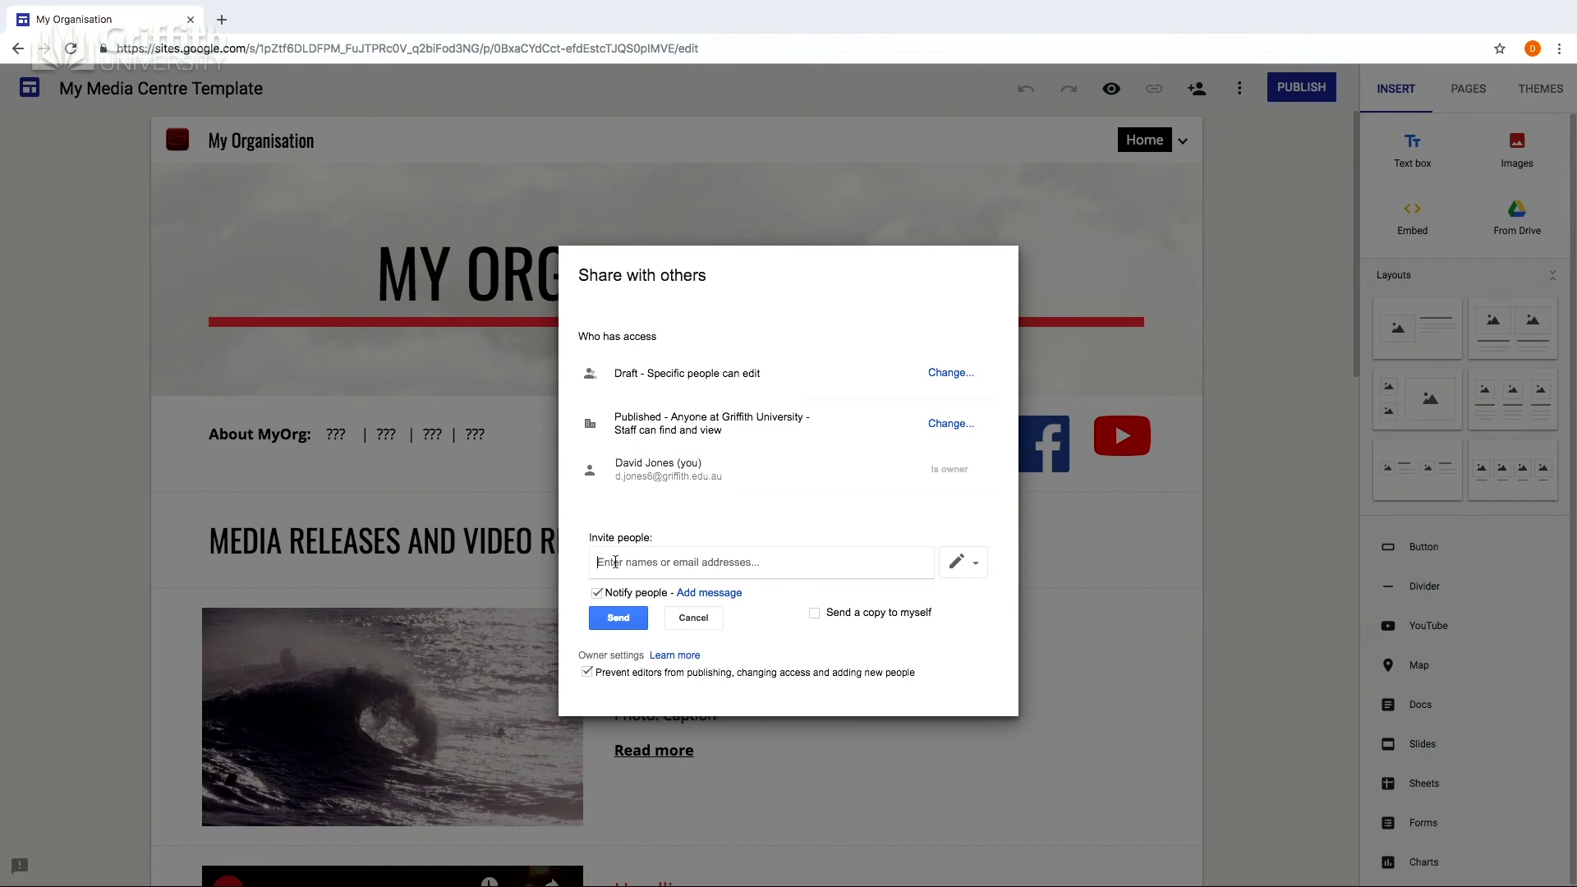
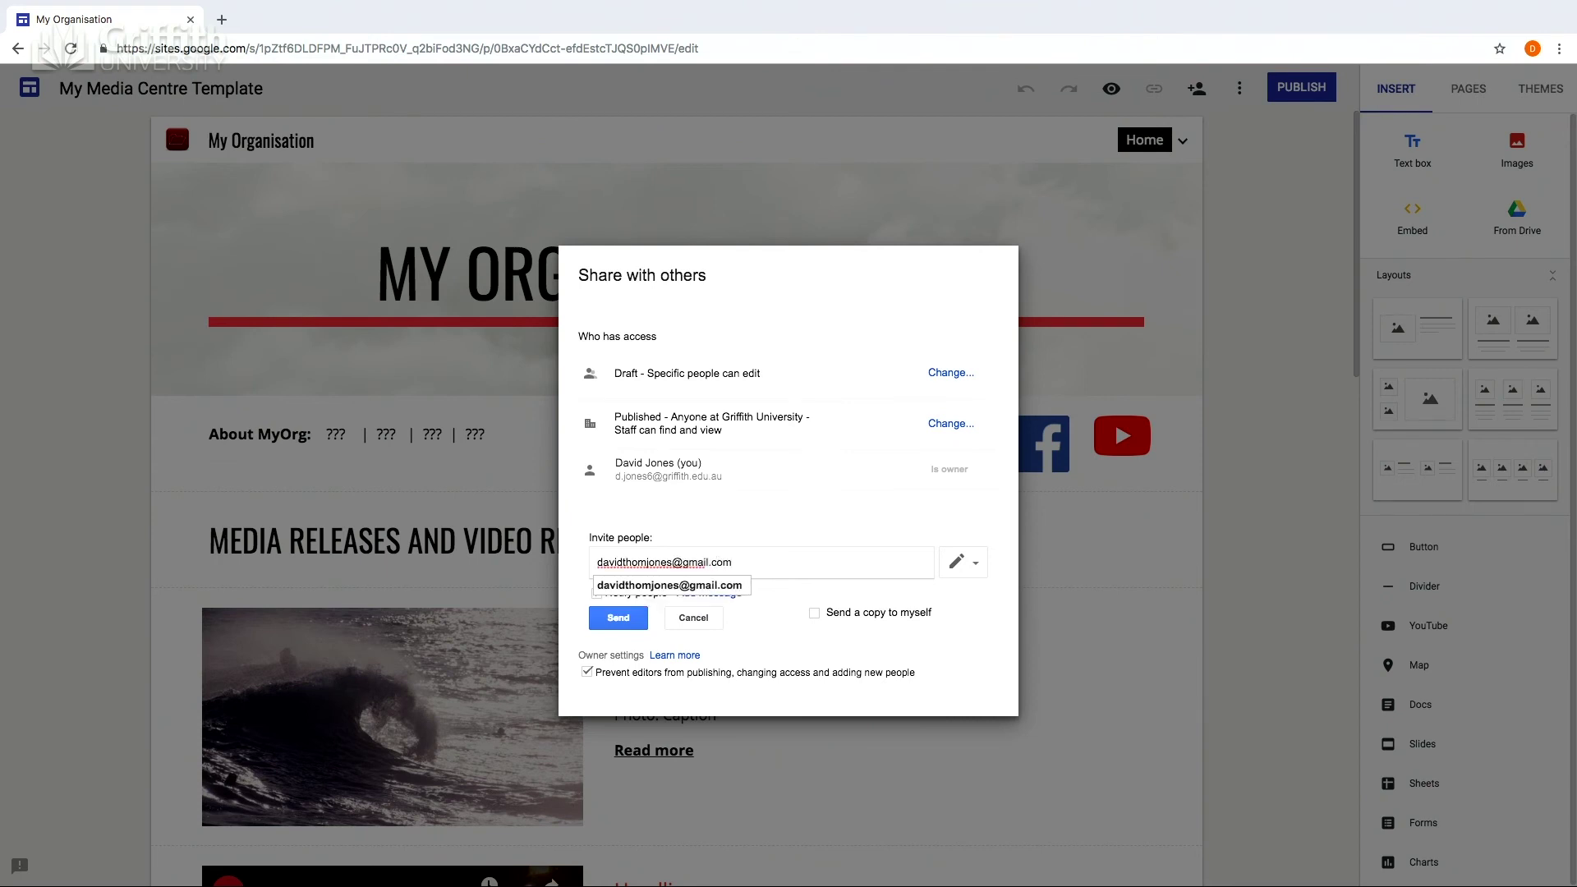
{"action": "key", "text": "Return"}
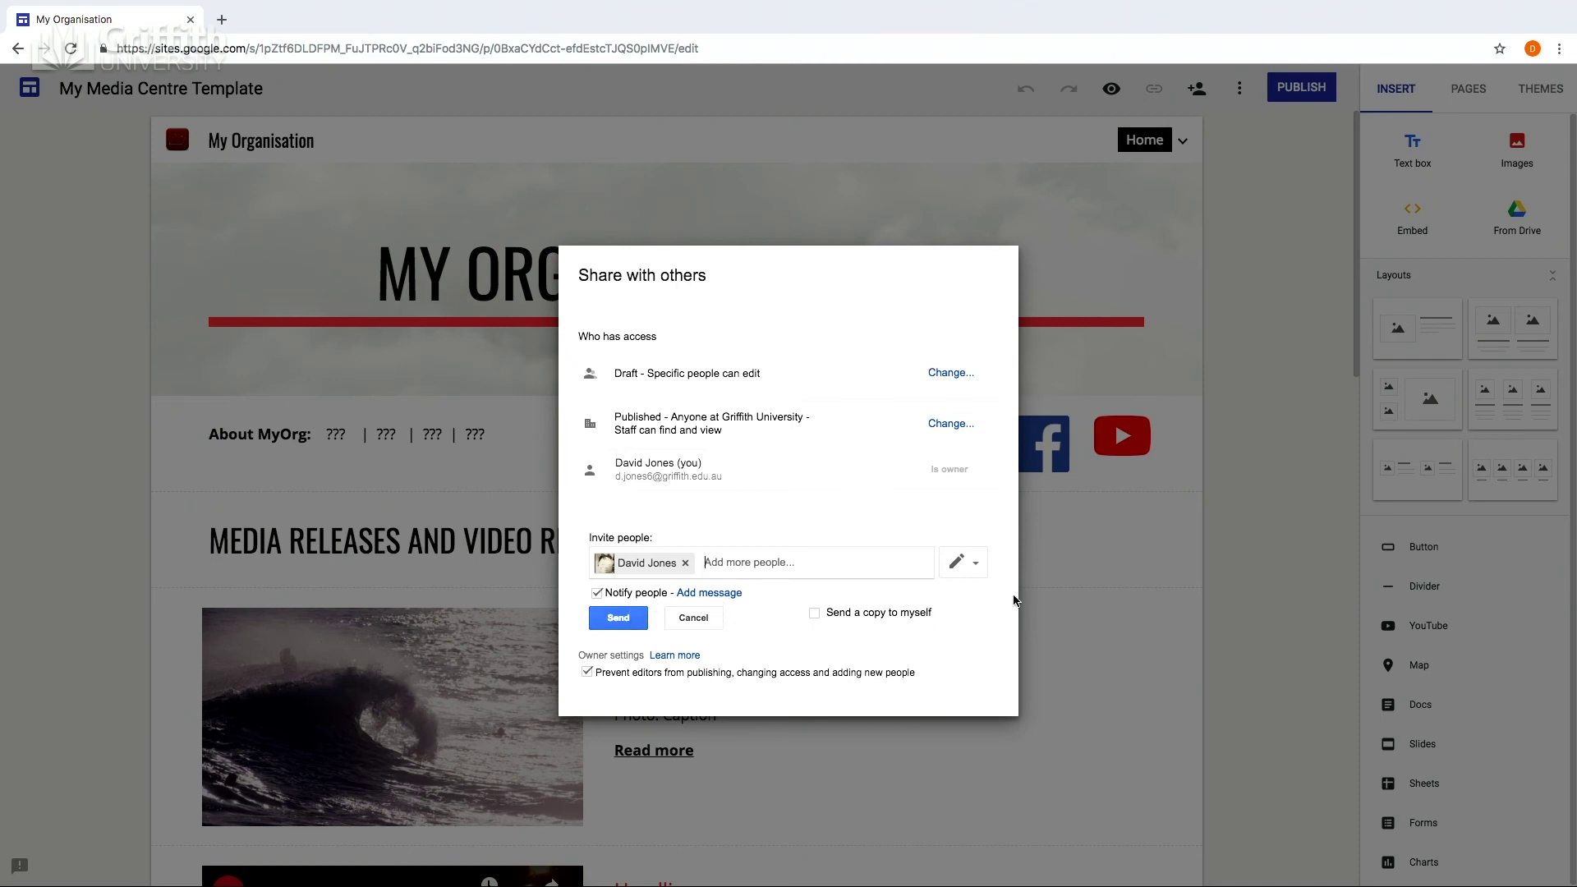
{"action": "left_click", "coordinate": [980, 564]}
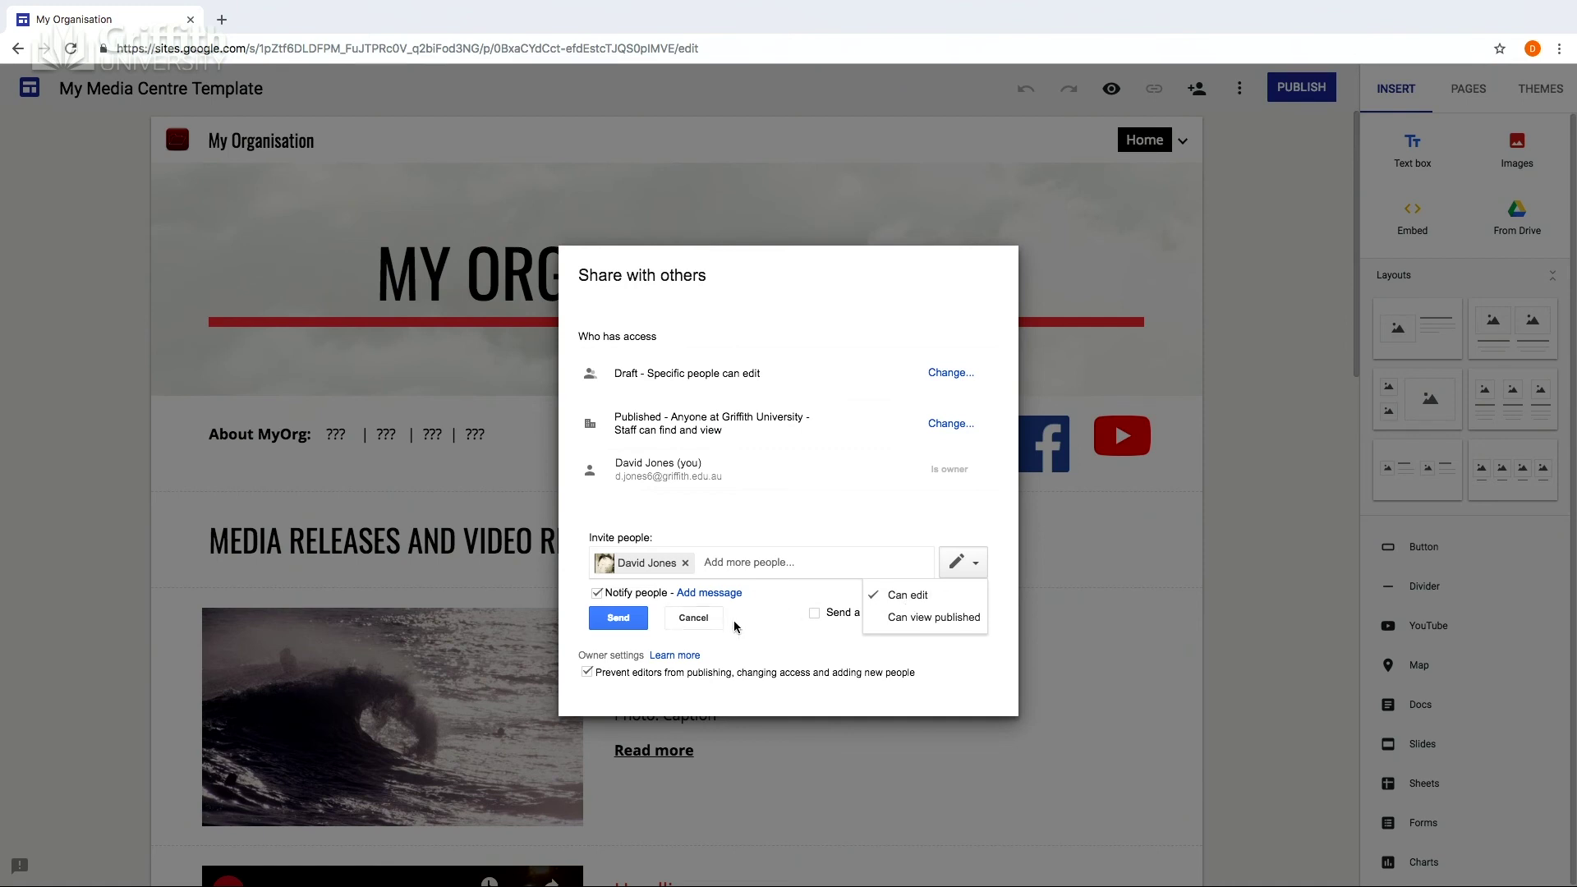
{"action": "left_click", "coordinate": [614, 620]}
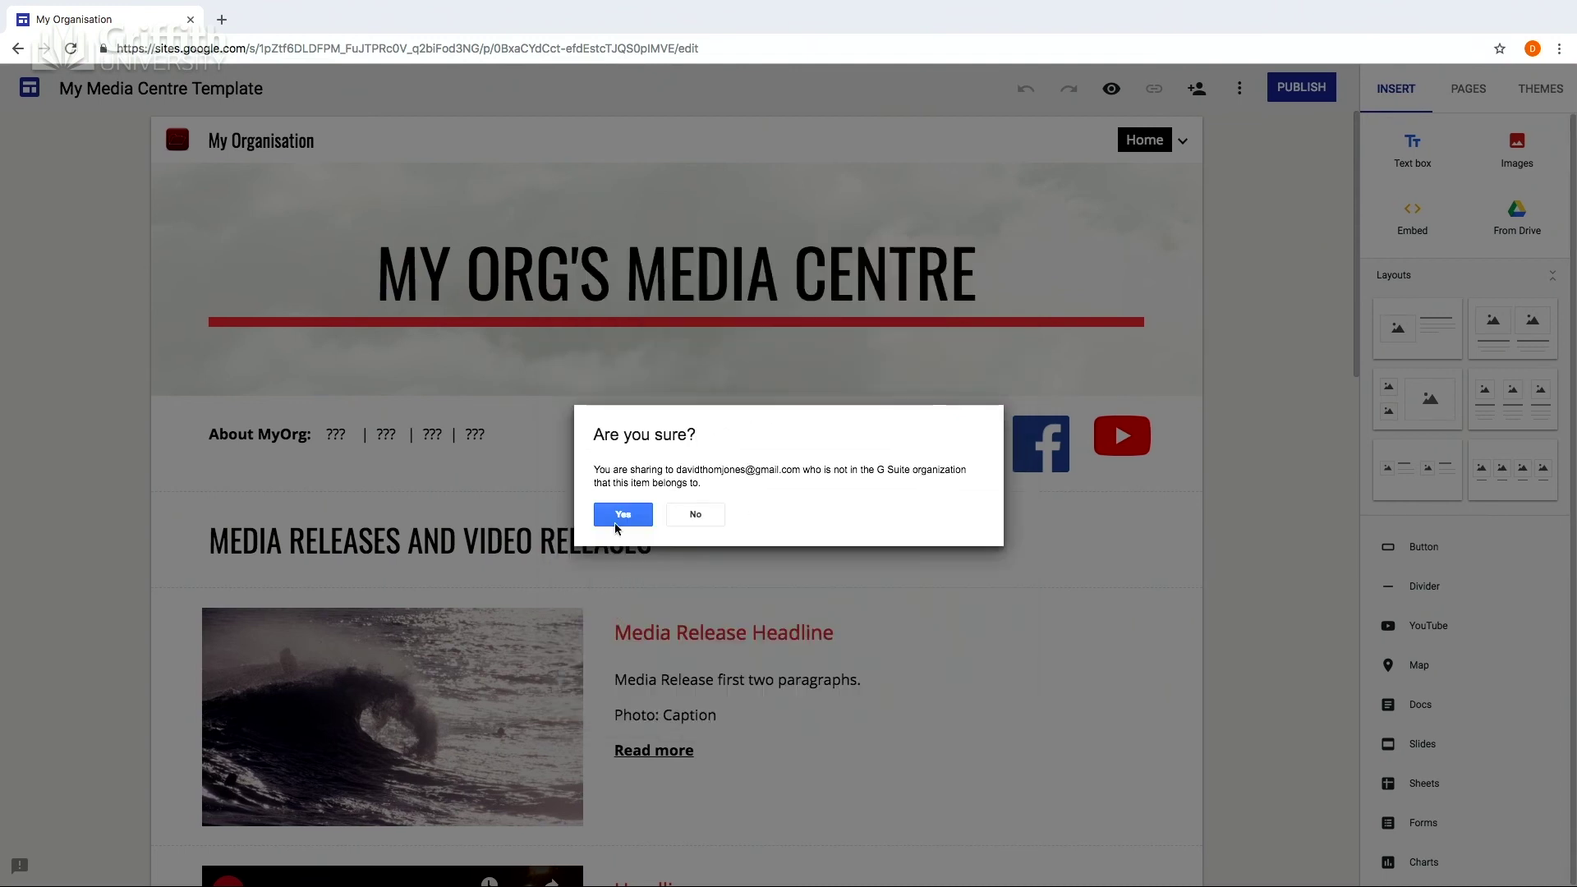
{"action": "left_click", "coordinate": [621, 515]}
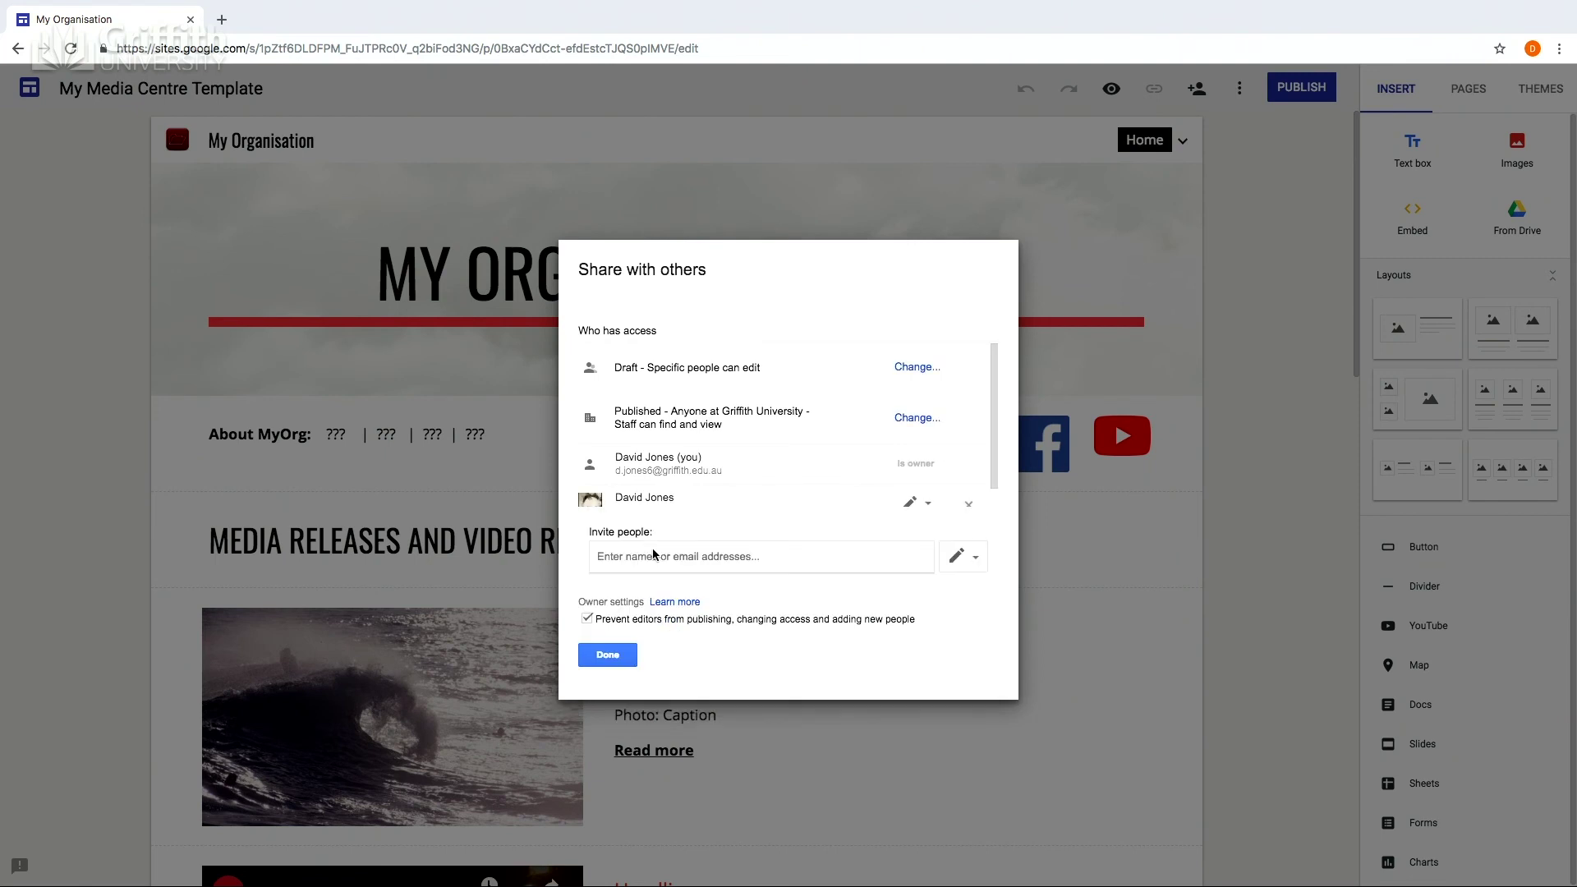